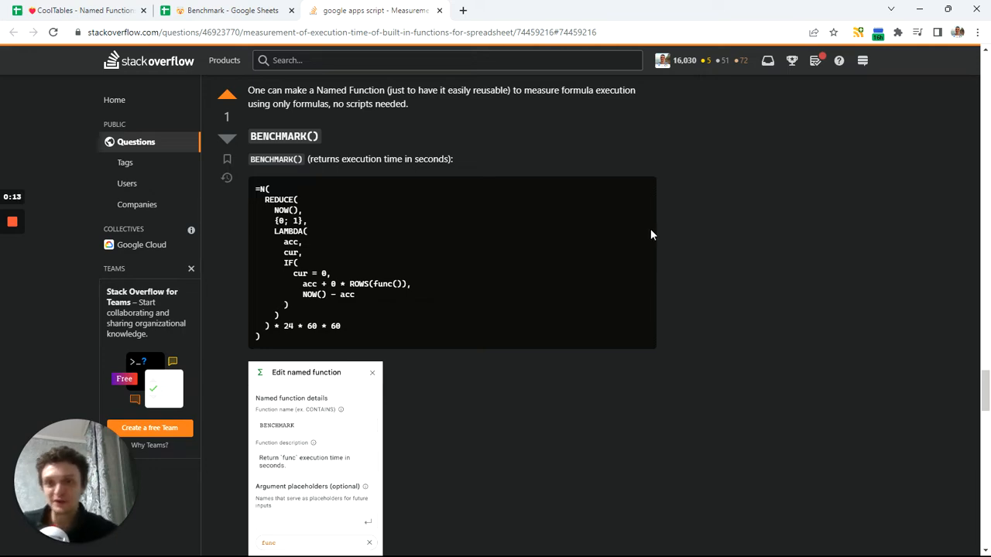
Examine the Stack Overflow answer's BENCHMARK formula, its usage examples and how it calls the func argument
{"action": "scroll", "coordinate": [483, 317], "scroll_direction": "down", "scroll_amount": 10}
{"action": "scroll", "coordinate": [464, 361], "scroll_direction": "down", "scroll_amount": 2}
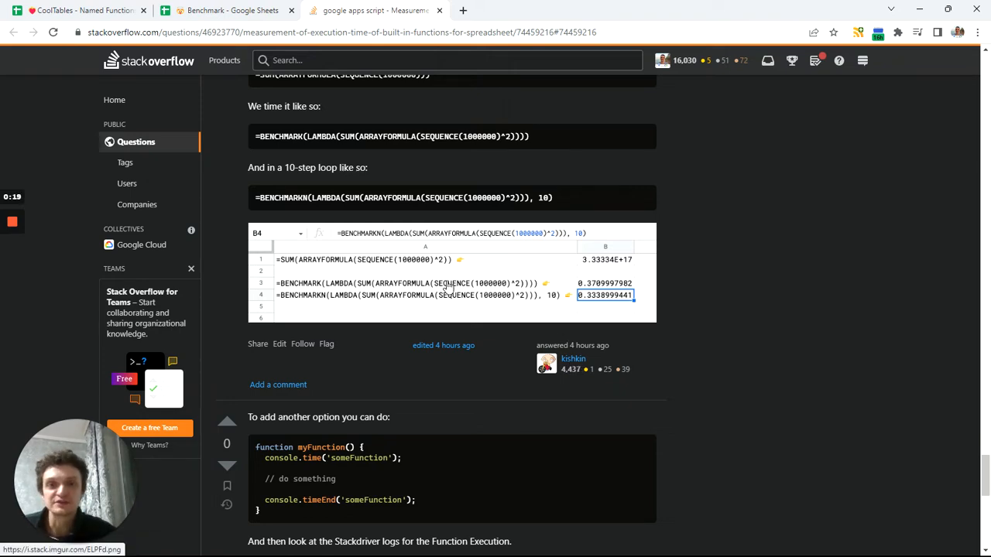
{"action": "scroll", "coordinate": [437, 283], "scroll_direction": "up", "scroll_amount": 7}
{"action": "scroll", "coordinate": [435, 284], "scroll_direction": "up", "scroll_amount": 7}
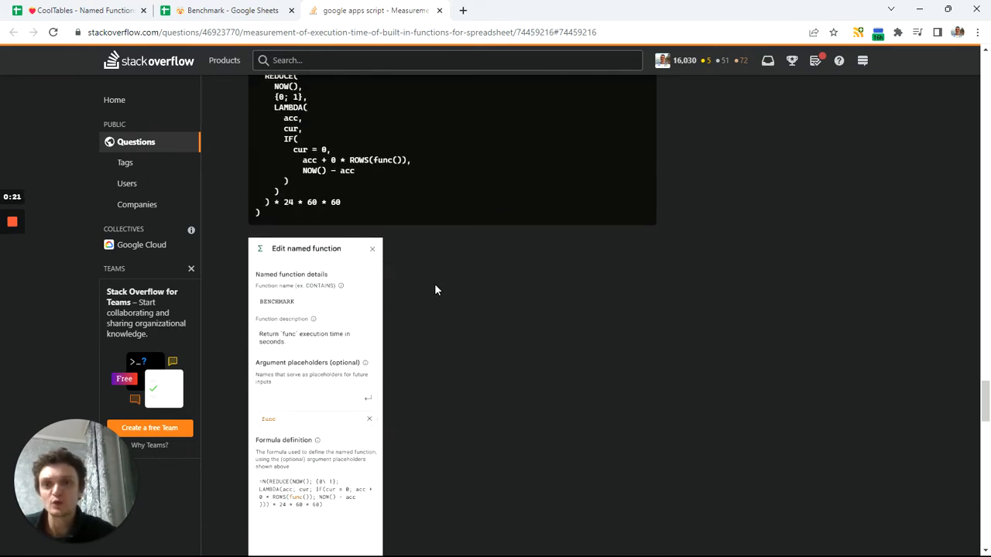
{"action": "scroll", "coordinate": [437, 289], "scroll_direction": "down", "scroll_amount": 1}
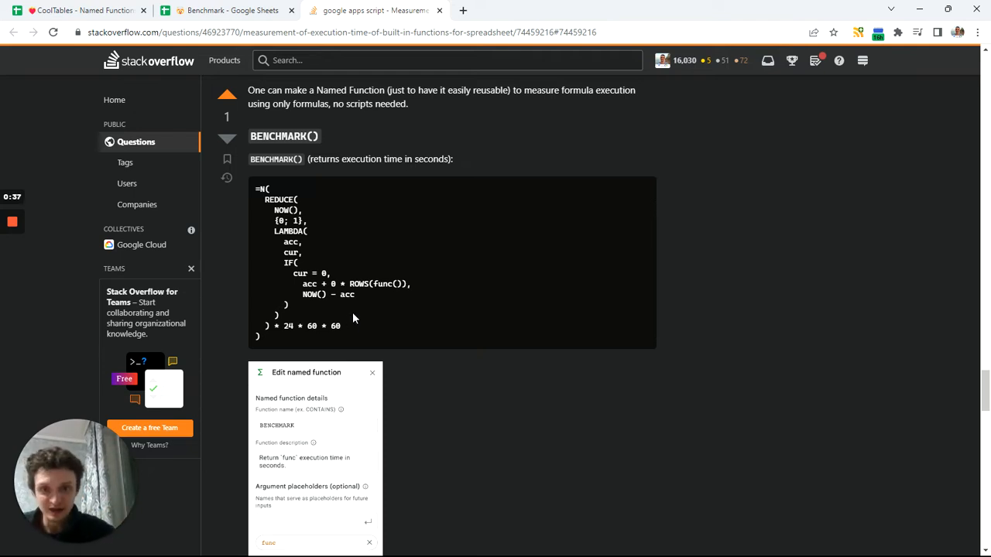
{"action": "double_click", "coordinate": [383, 284]}
{"action": "mouse_move", "coordinate": [392, 284]}
{"action": "left_mouse_down"}
{"action": "mouse_move", "coordinate": [402, 284]}
{"action": "mouse_move", "coordinate": [374, 284]}
{"action": "left_mouse_up"}
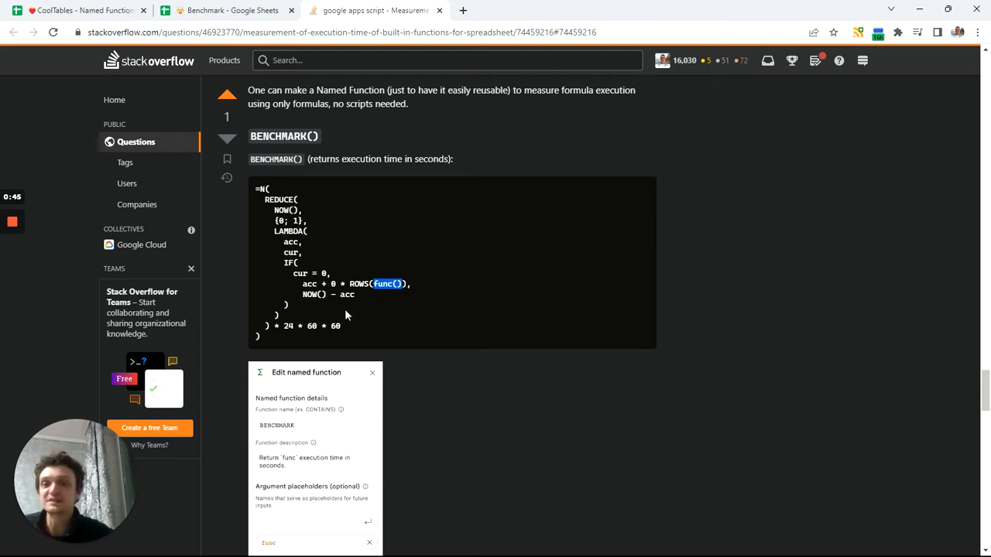
{"action": "scroll", "coordinate": [345, 302], "scroll_direction": "down", "scroll_amount": 2}
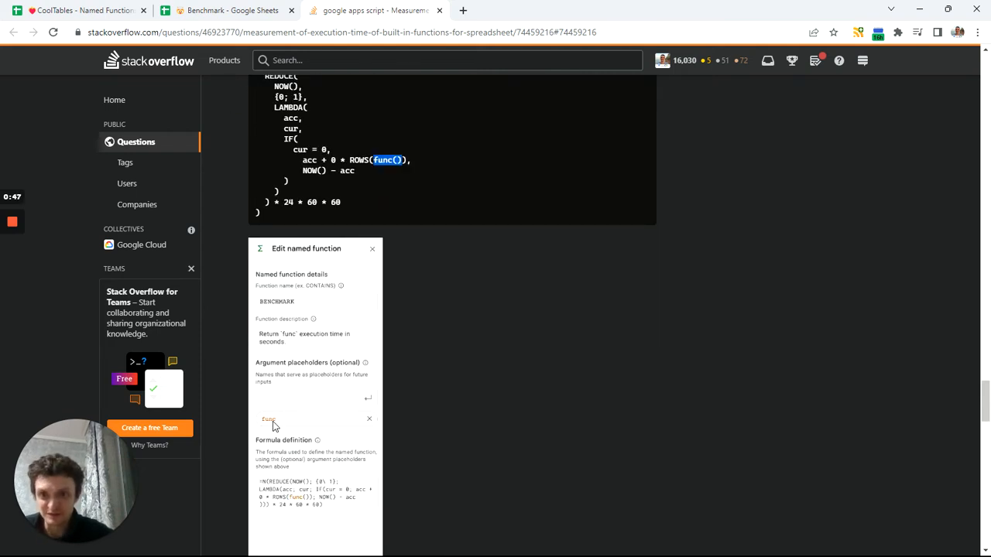
{"action": "scroll", "coordinate": [402, 166], "scroll_direction": "up", "scroll_amount": 1}
{"action": "double_click", "coordinate": [382, 222]}
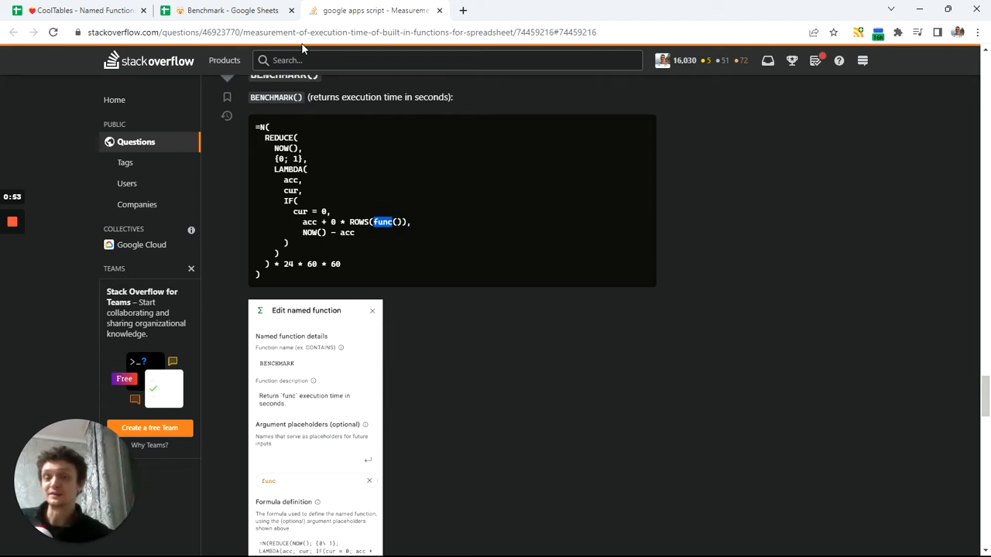
Switch to the Benchmark spreadsheet and enter the header "sequence" in cell C5
{"action": "left_click", "coordinate": [250, 8]}
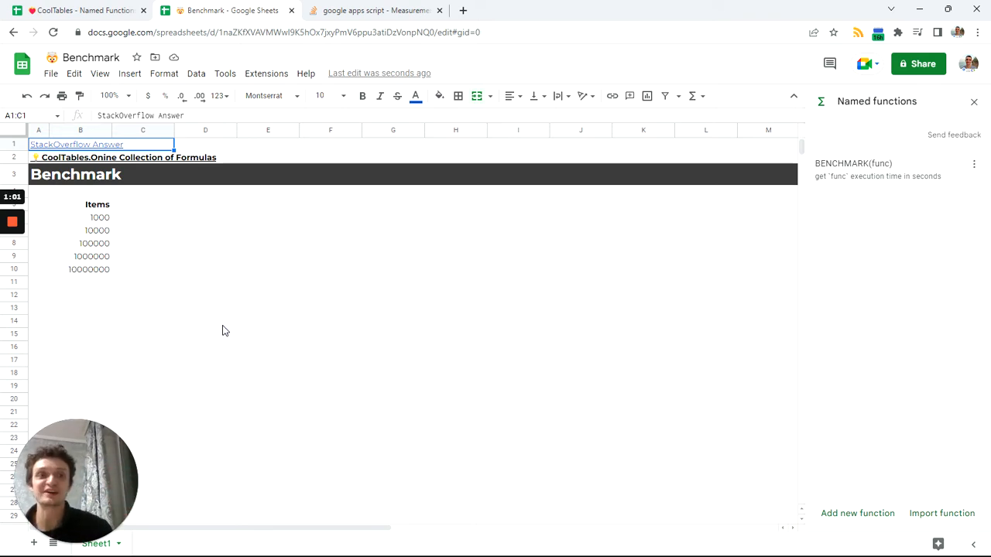
{"action": "left_click", "coordinate": [145, 206]}
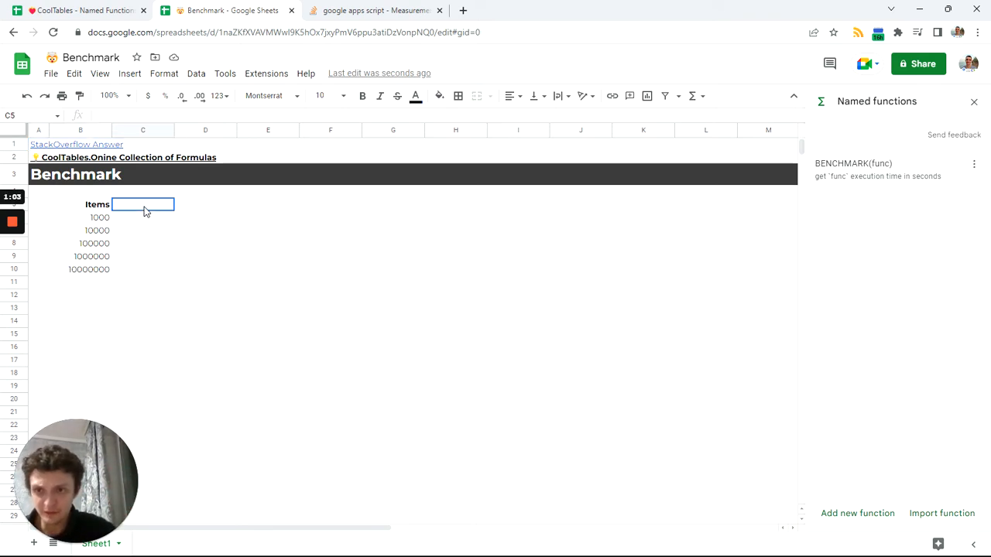
{"action": "type", "text": "seque"}
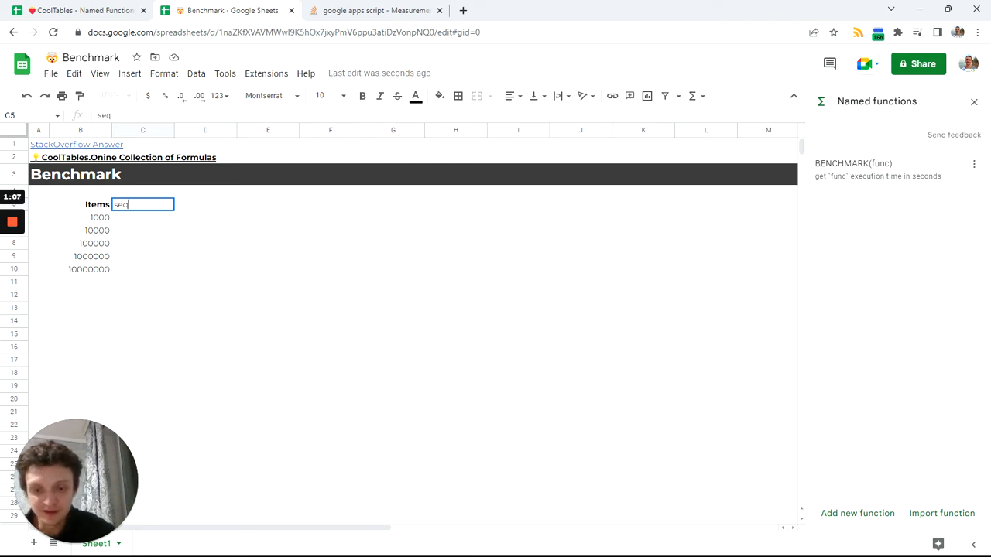
{"action": "type", "text": "nv"}
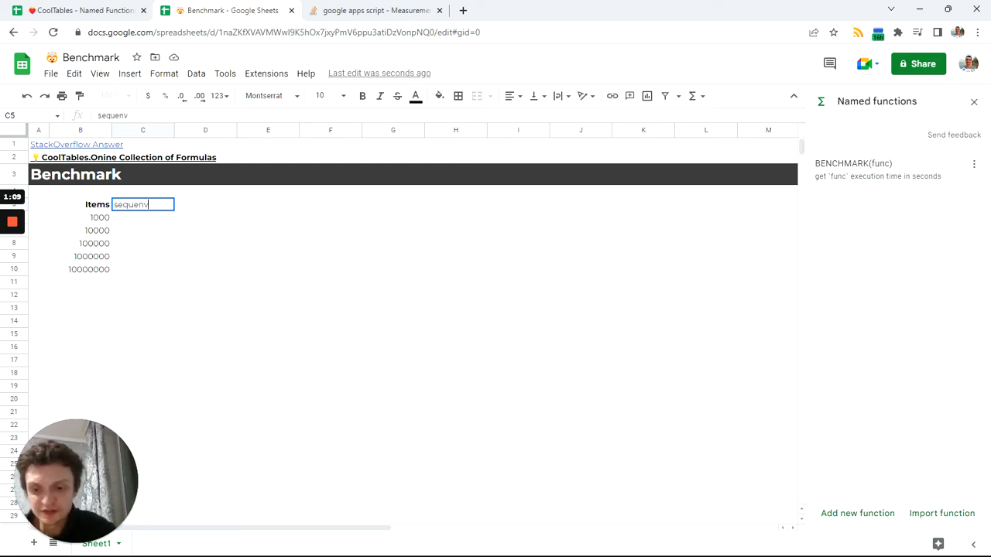
{"action": "key", "text": "BackSpace"}
{"action": "type", "text": "ce"}
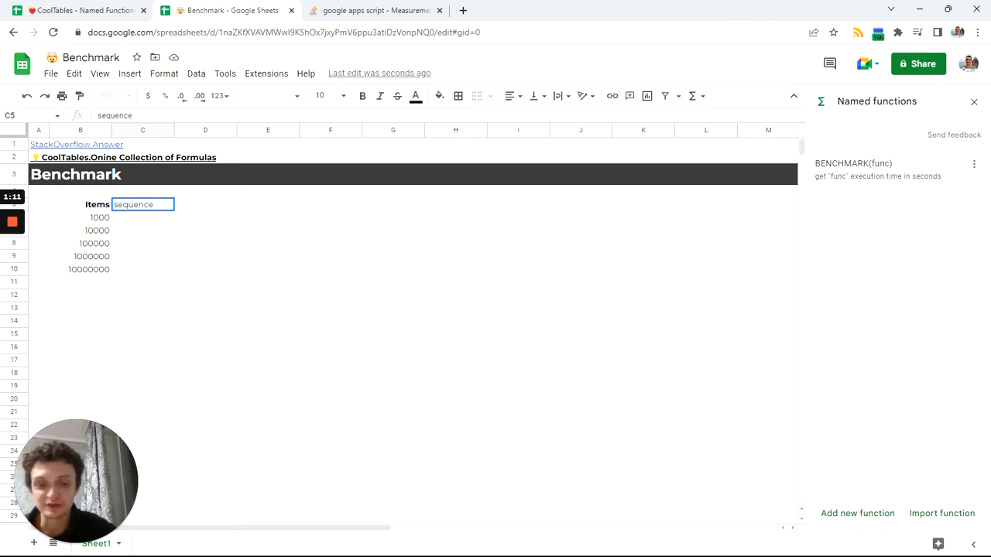
{"action": "key", "text": "Return"}
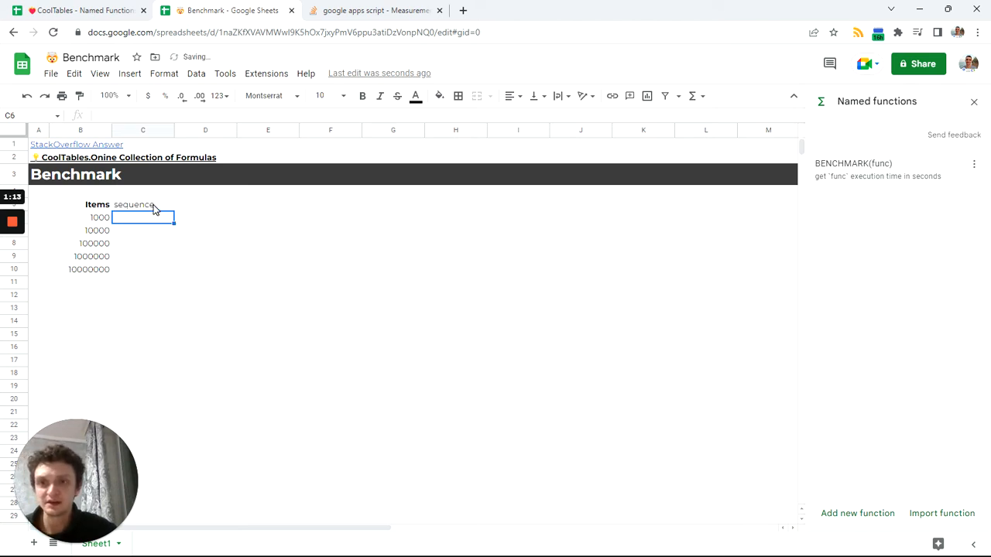
Right-align the sequence header in C5 together with the empty header cells beside it in row 5
{"action": "left_click", "coordinate": [151, 203]}
{"action": "left_click", "coordinate": [350, 210], "text": "shift"}
{"action": "left_click", "coordinate": [515, 95]}
{"action": "left_click", "coordinate": [541, 118]}
Enter the formula =BENCHMARK(LAMBDA(SEQUENCE(B6))) in cell C6 to time SEQUENCE for the first item count
{"action": "left_click", "coordinate": [147, 221]}
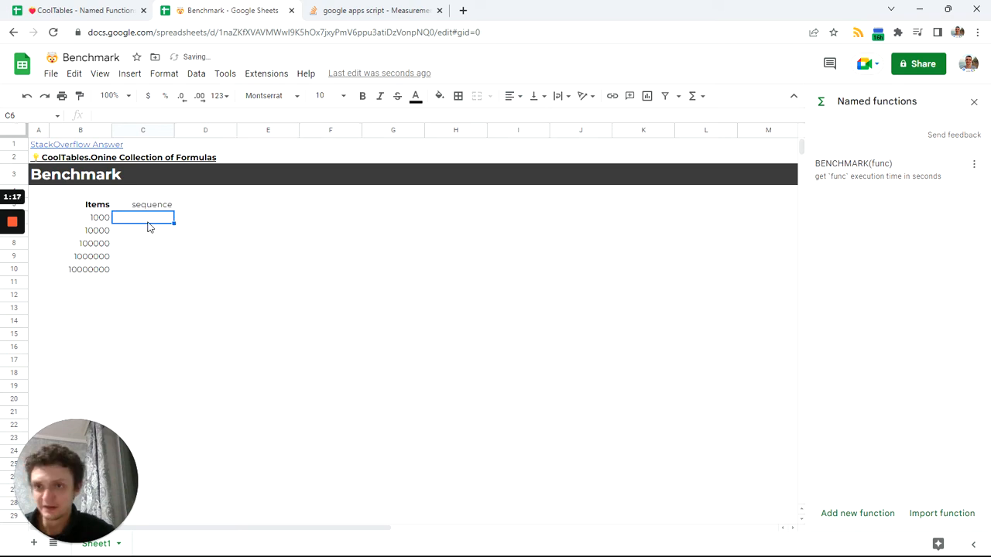
{"action": "type", "text": "="}
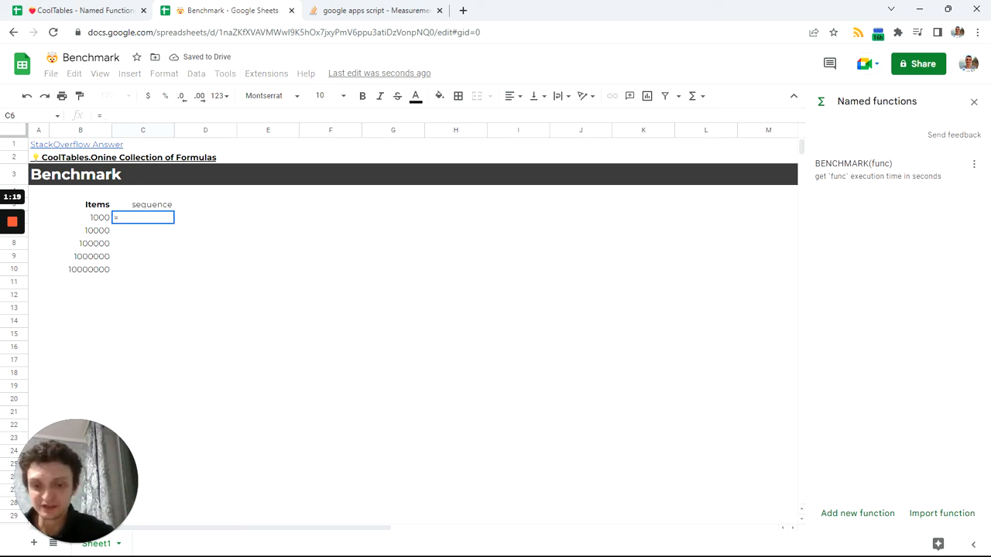
{"action": "type", "text": "bench"}
{"action": "key", "text": "Tab"}
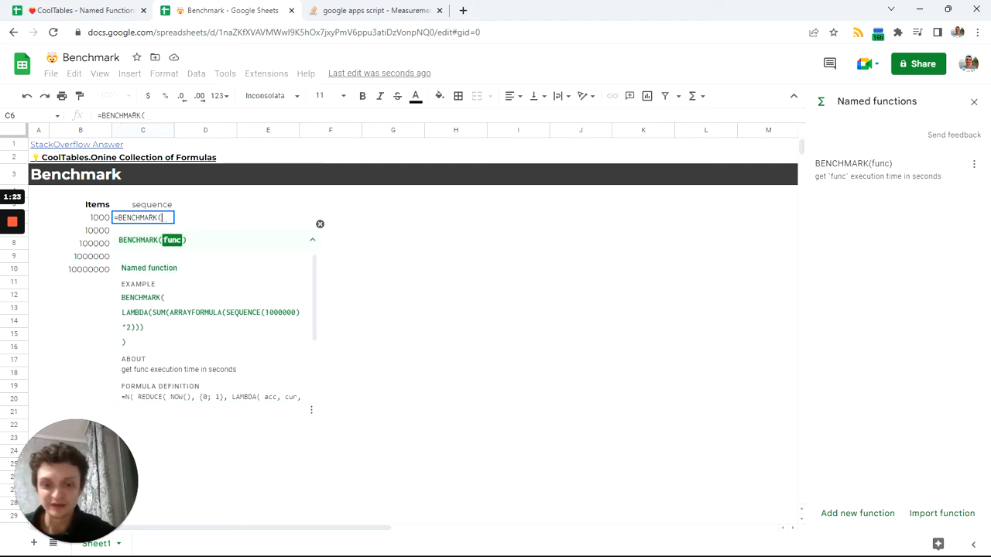
{"action": "type", "text": "la"}
{"action": "key", "text": "Tab"}
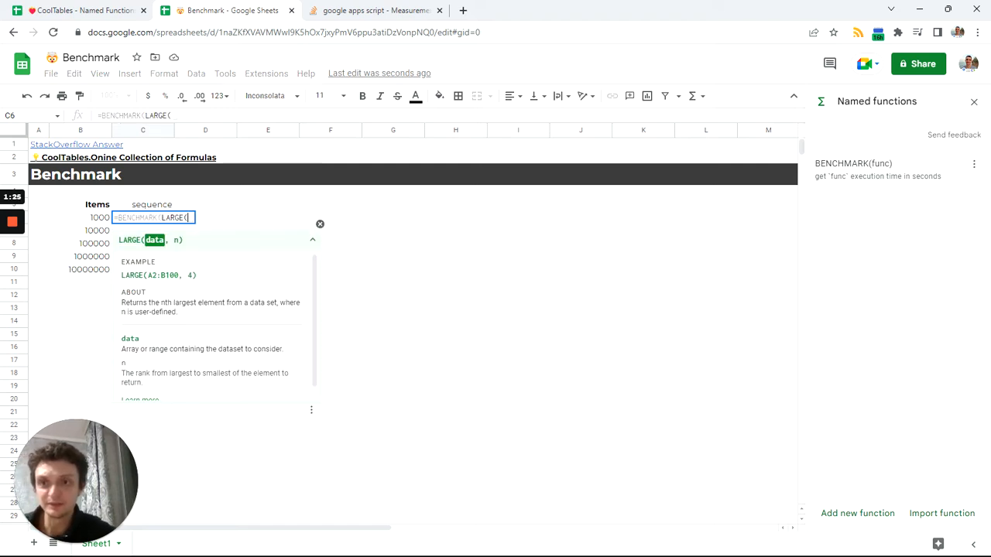
{"action": "key", "text": "BackSpace"}
{"action": "key", "text": "BackSpace"}
{"action": "key", "text": "BackSpace"}
{"action": "key", "text": "BackSpace"}
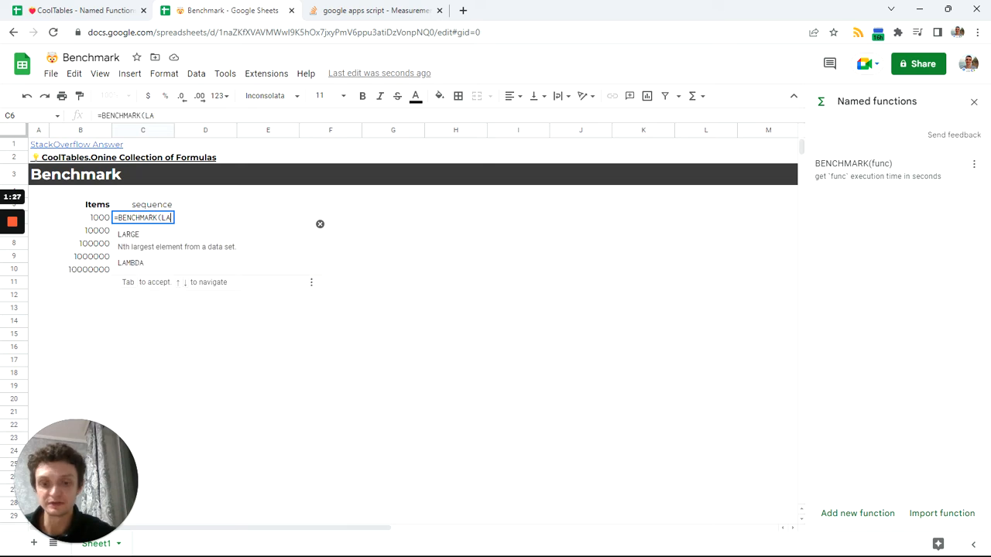
{"action": "type", "text": "m"}
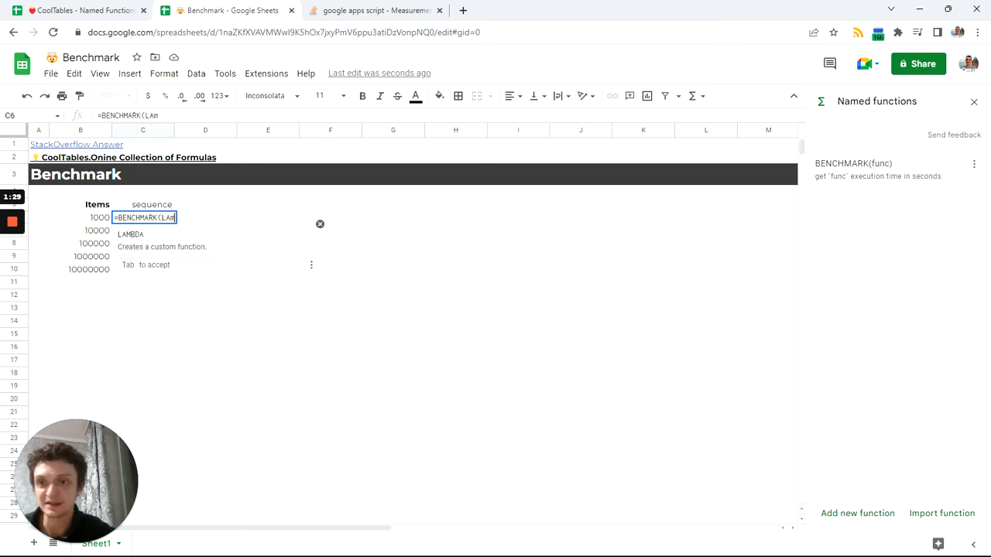
{"action": "key", "text": "Tab"}
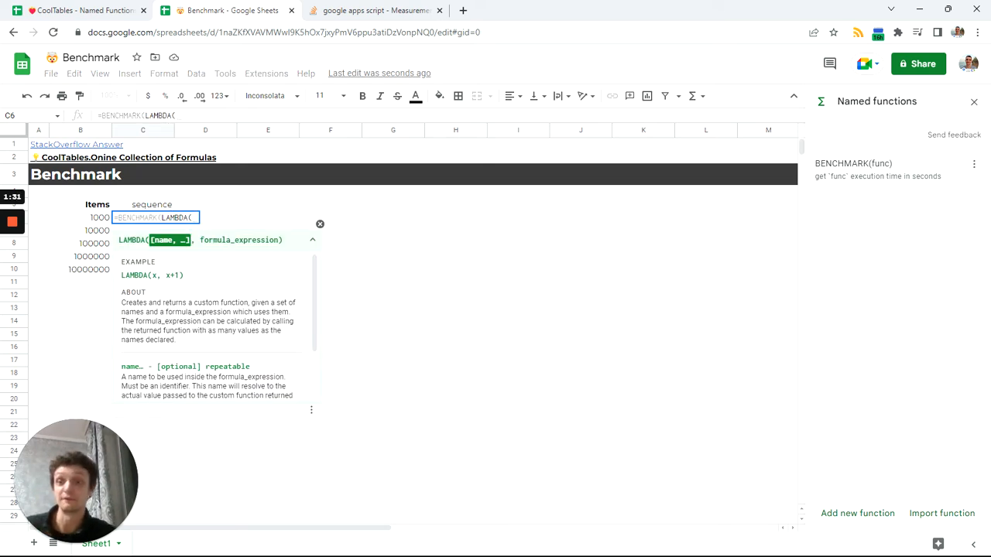
{"action": "type", "text": "seq"}
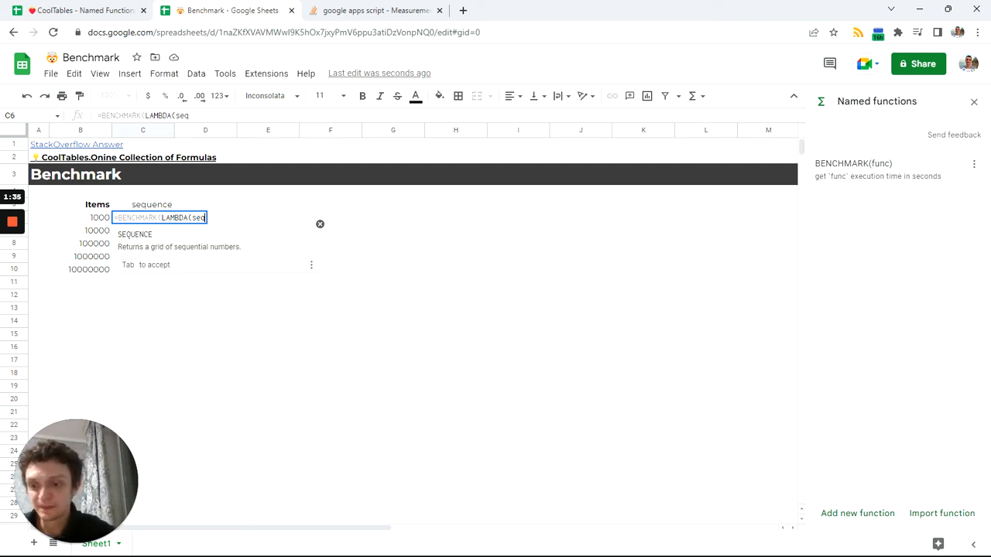
{"action": "key", "text": "Tab"}
{"action": "left_click", "coordinate": [92, 218]}
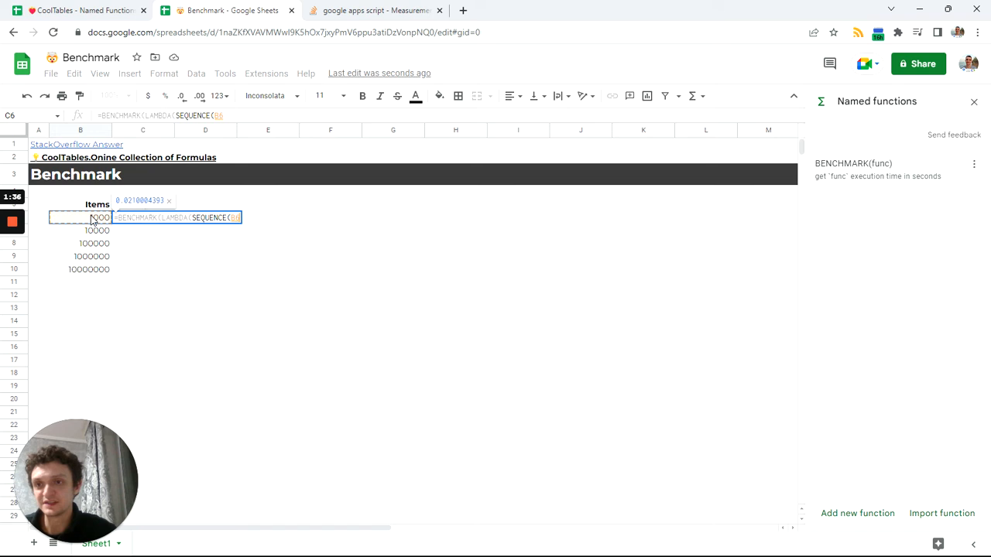
{"action": "key", "text": "Return"}
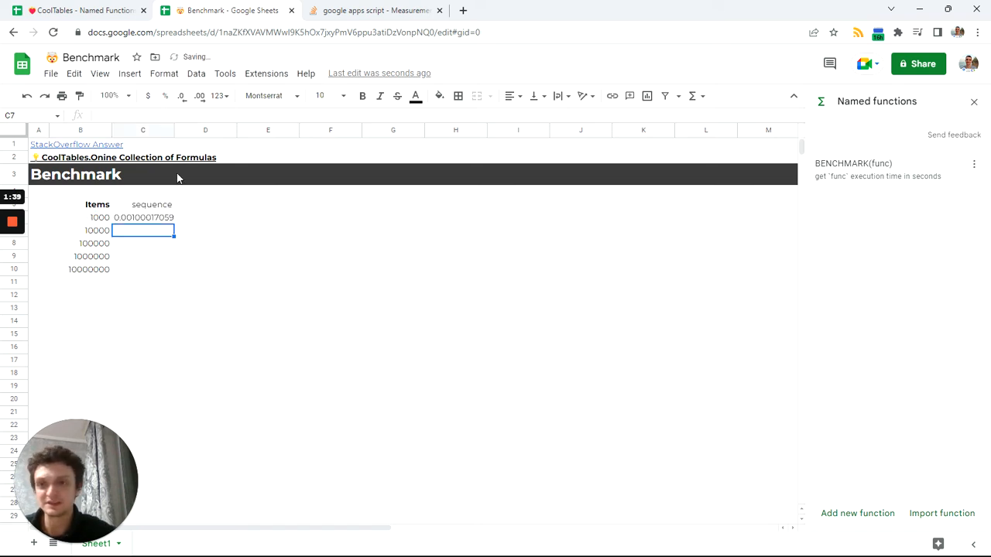
Apply the Number format to the results range C6:I10
{"action": "left_click", "coordinate": [159, 219]}
{"action": "left_click_drag", "start_coordinate": [343, 261], "coordinate": [535, 274]}
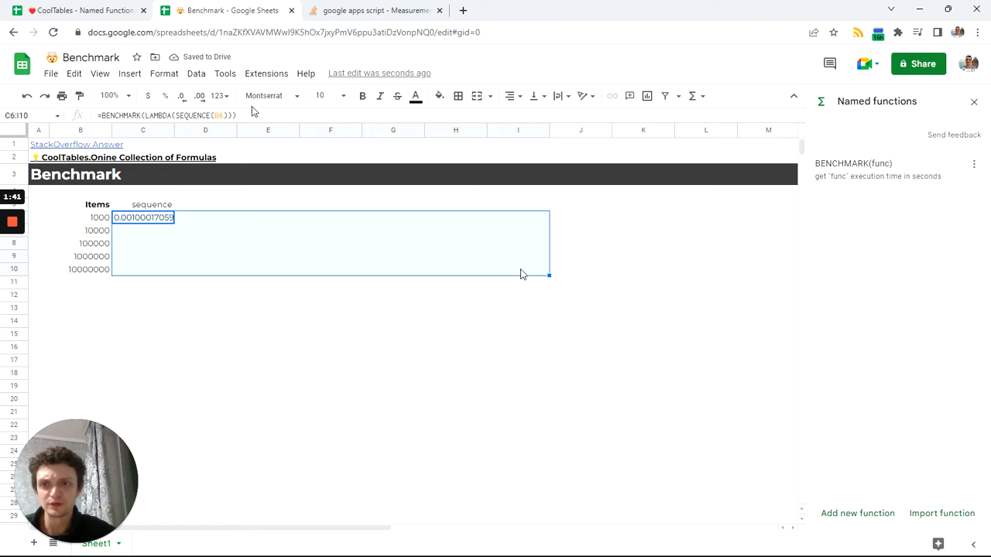
{"action": "left_click", "coordinate": [182, 98]}
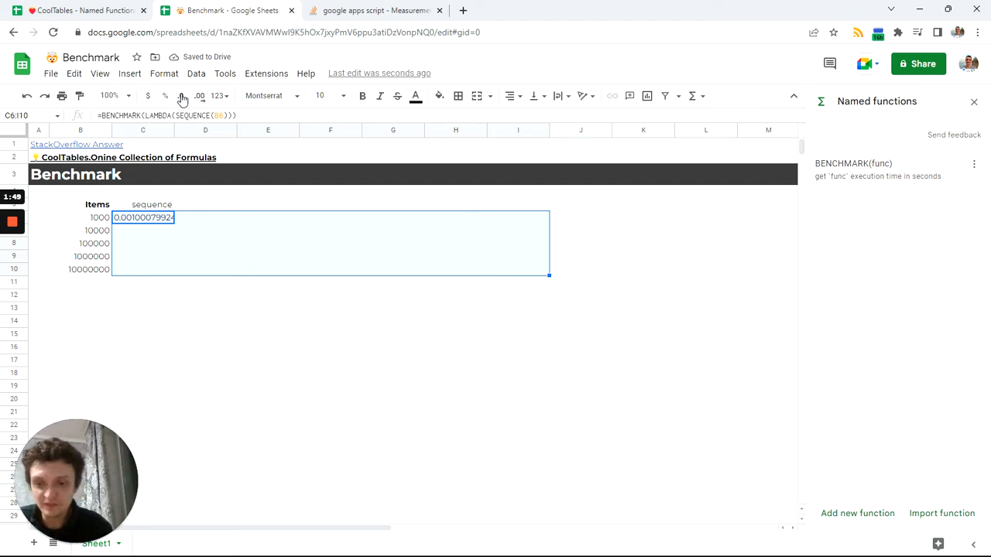
{"action": "left_click", "coordinate": [182, 97]}
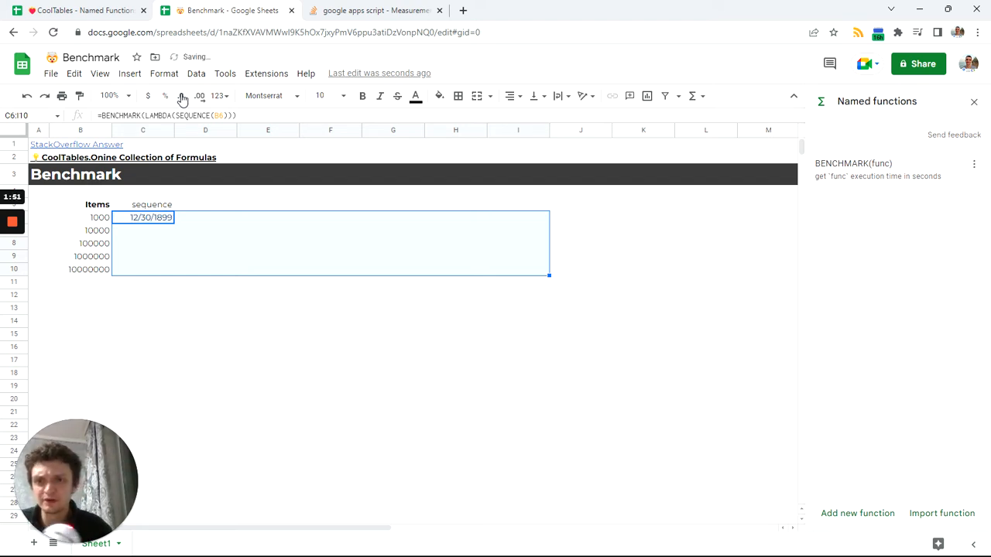
{"action": "left_click", "coordinate": [229, 98]}
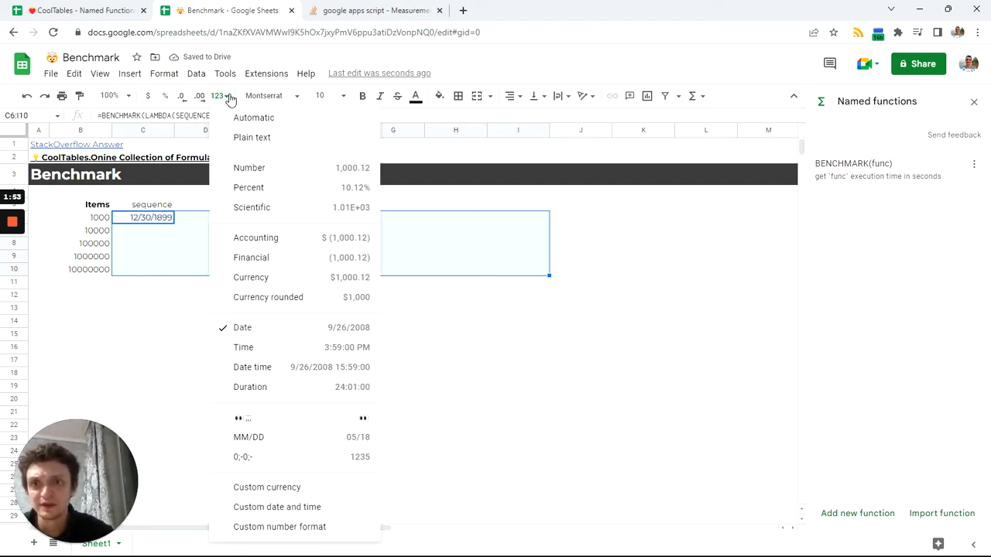
{"action": "left_click", "coordinate": [276, 167]}
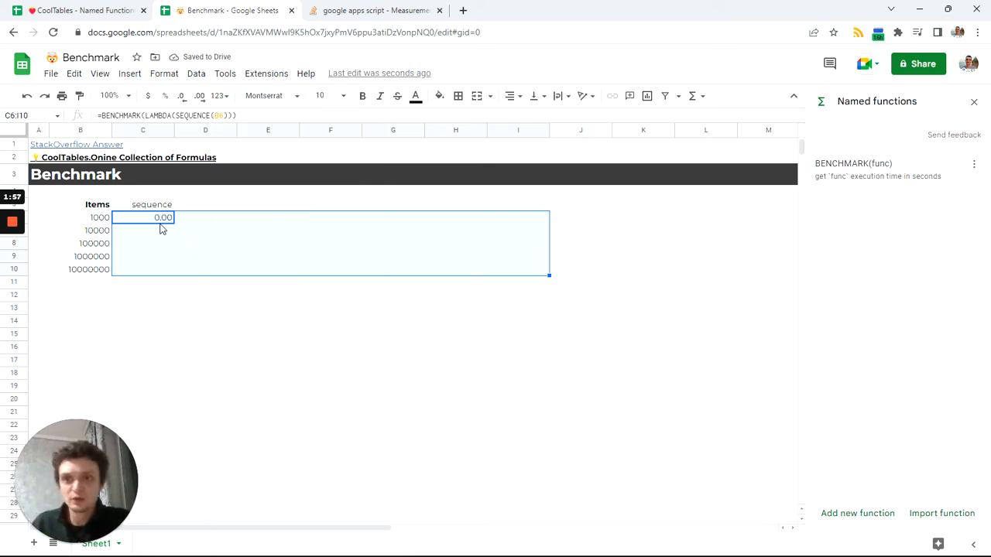
Fill the C6 benchmark formula down through C10 and make the sequence header in C5 bold
{"action": "left_click_drag", "start_coordinate": [164, 225], "coordinate": [159, 265]}
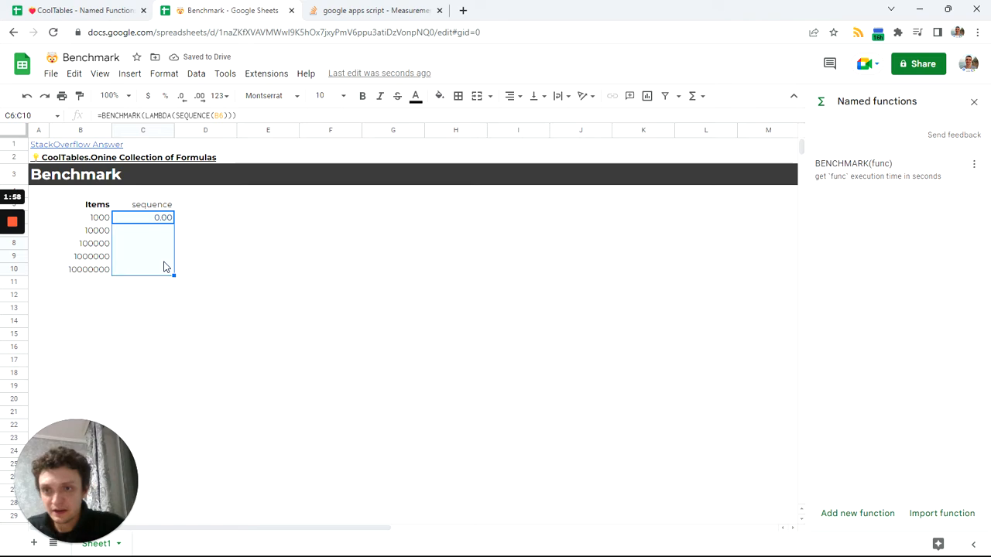
{"action": "key", "text": "ctrl+d"}
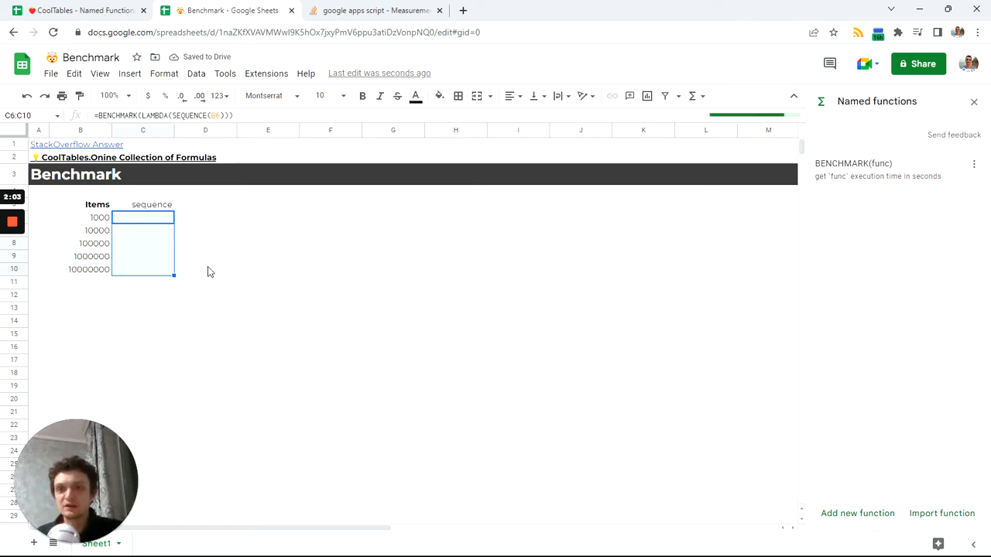
{"action": "left_click", "coordinate": [165, 207]}
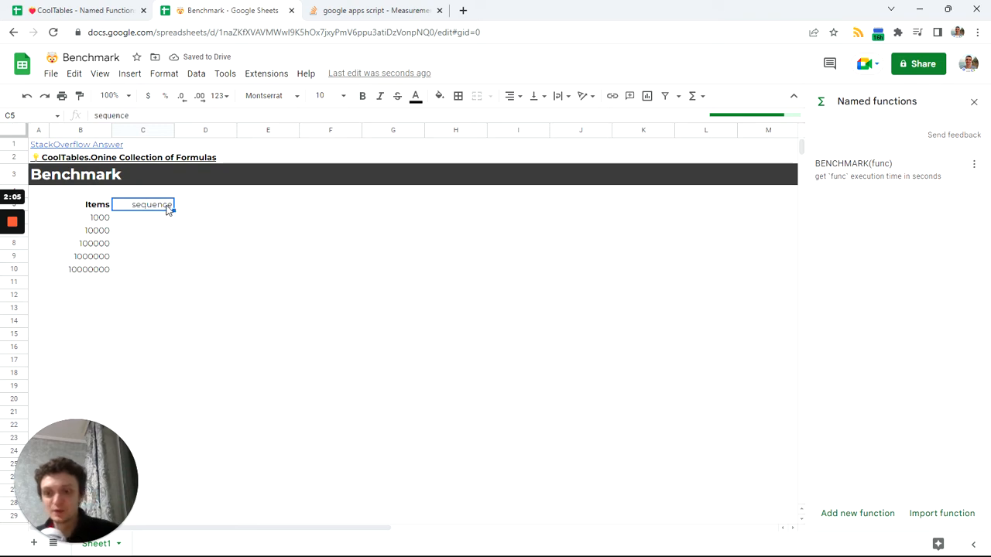
{"action": "key", "text": "ctrl+b"}
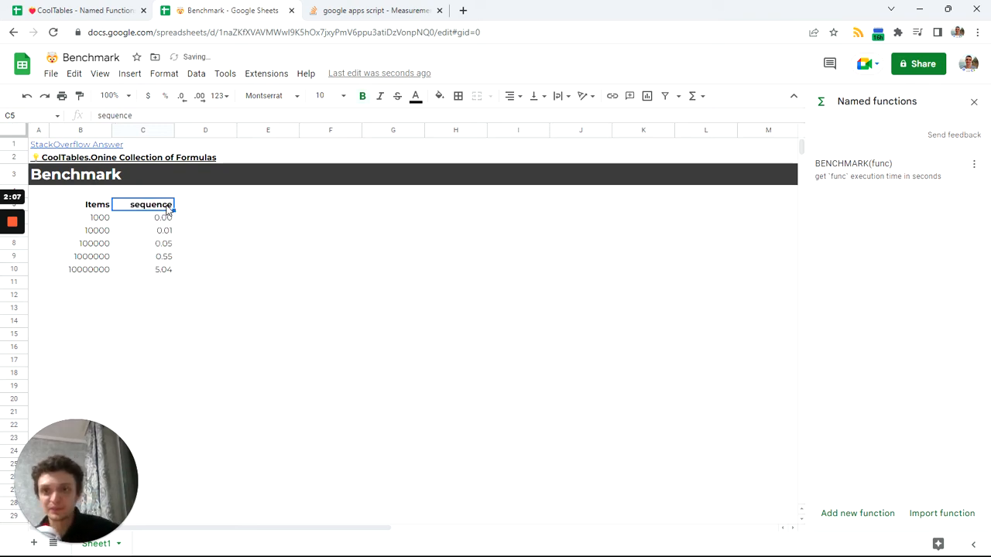
Review the SEQUENCE benchmark results for the 1000000 and 10000000 item counts
{"action": "left_click", "coordinate": [203, 275]}
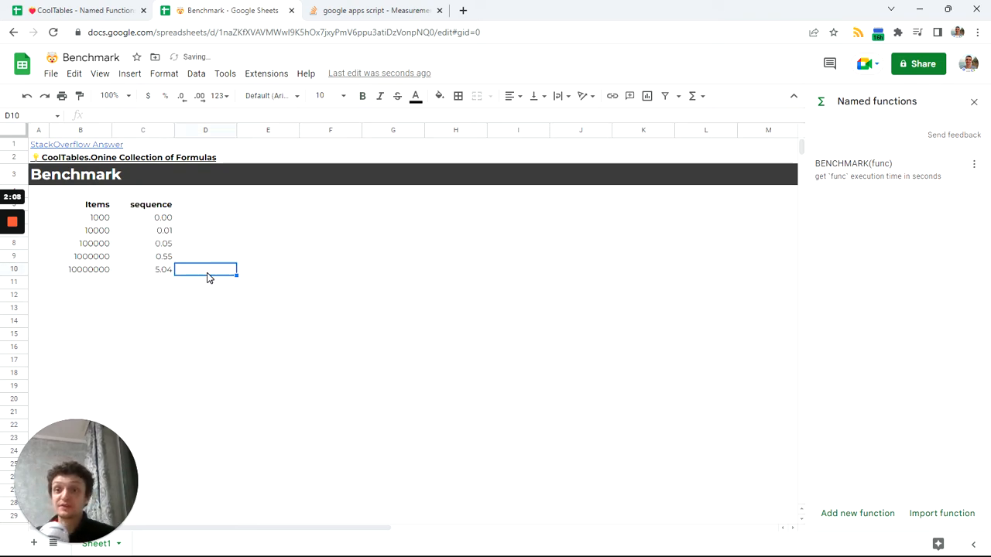
{"action": "left_click", "coordinate": [164, 260]}
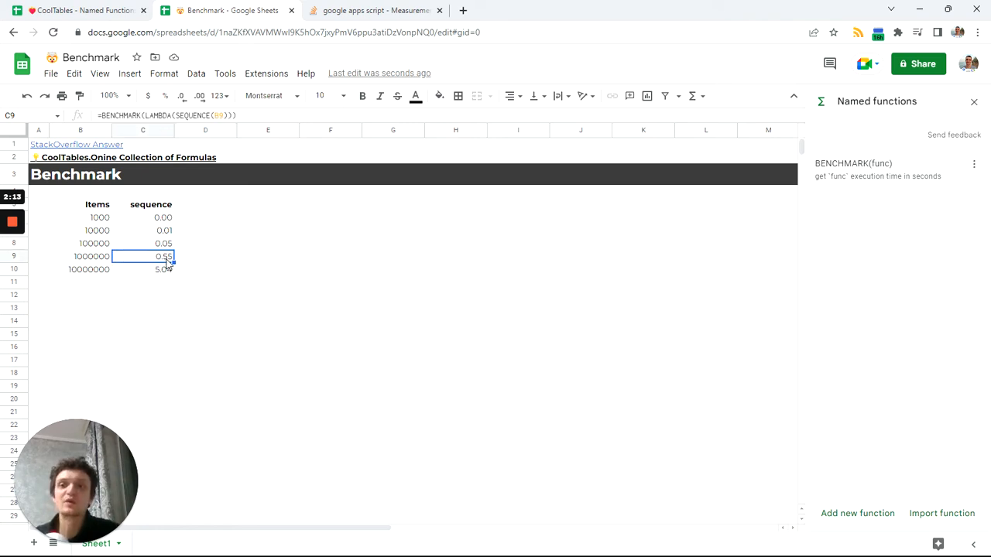
{"action": "left_click", "coordinate": [155, 274]}
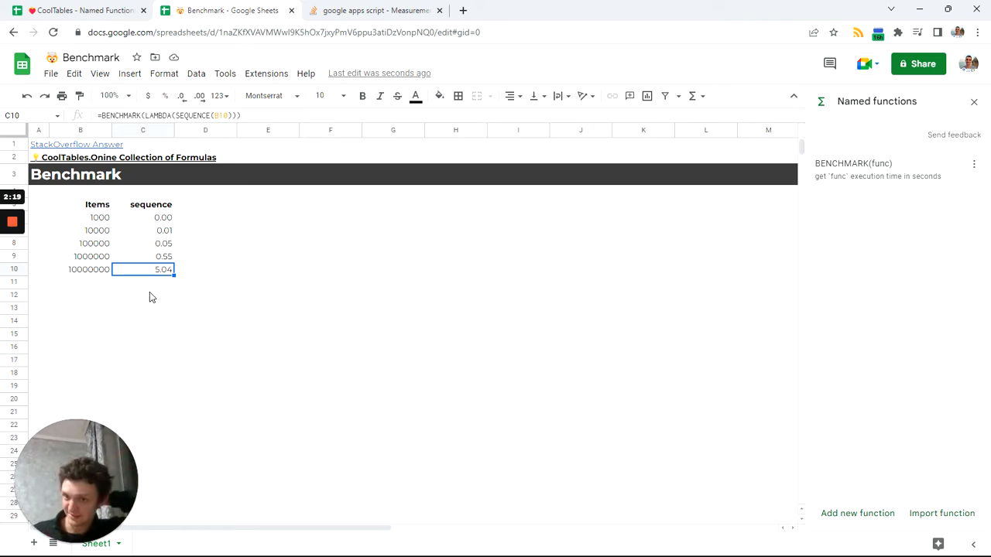
Add the column header vlookup in cell D5 and make it bold
{"action": "left_click", "coordinate": [210, 210]}
{"action": "type", "text": "v"}
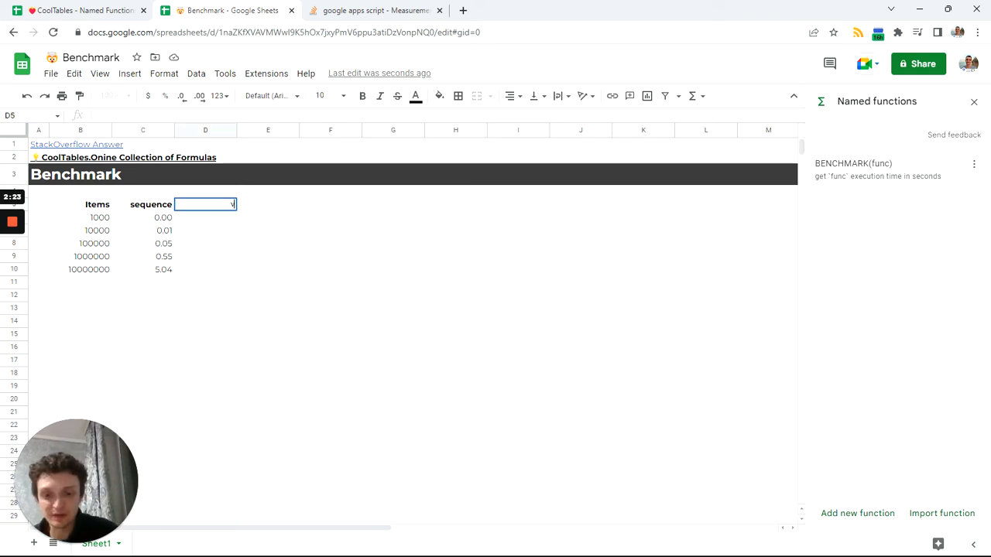
{"action": "type", "text": "lookup"}
{"action": "key", "text": "Return"}
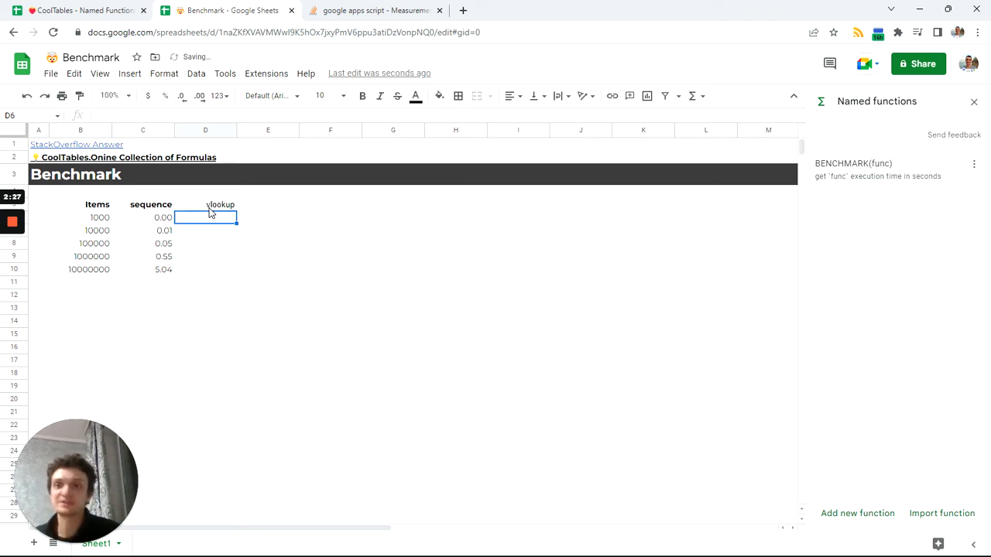
{"action": "left_click", "coordinate": [199, 208]}
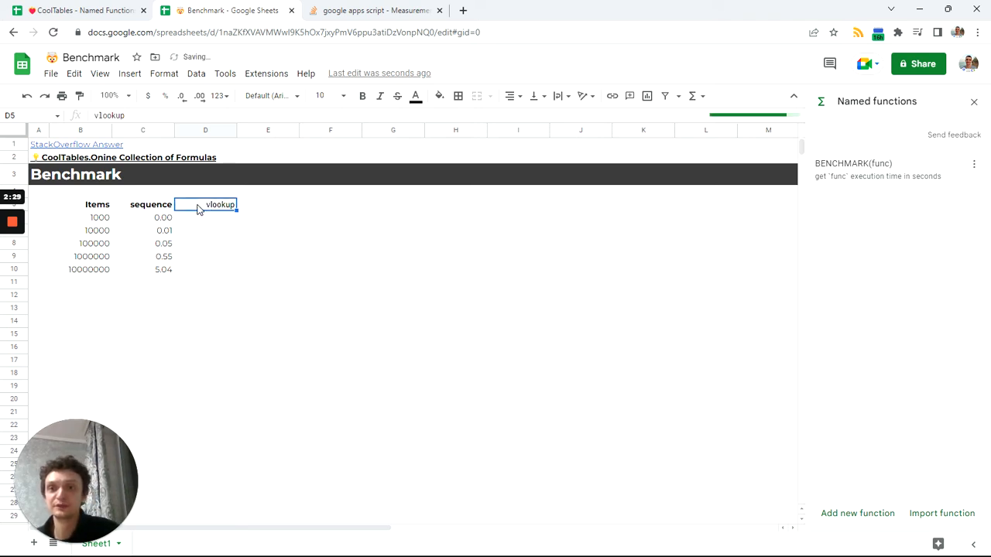
{"action": "key", "text": "ctrl+b"}
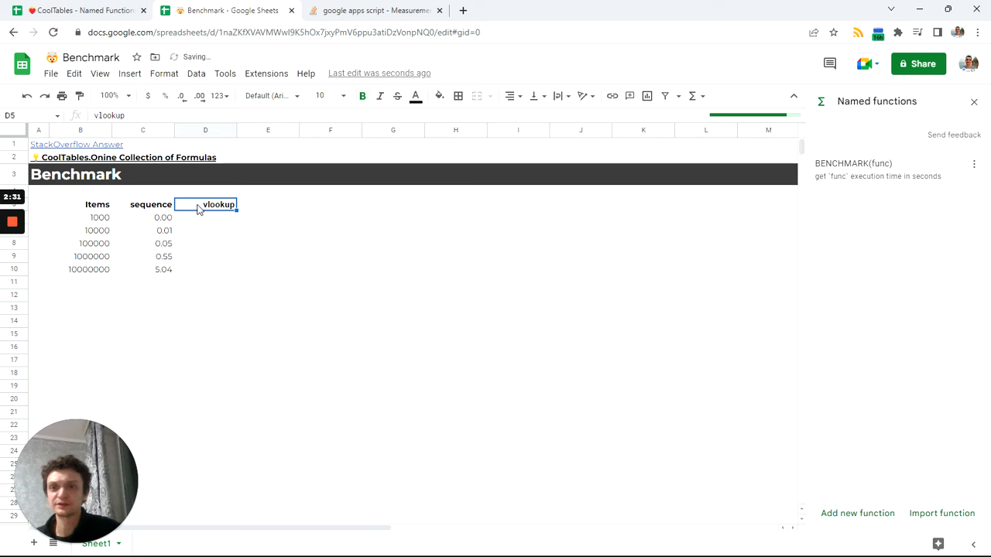
Copy the formatting of the vlookup header in D5 to the empty header cells E5:I5
{"action": "left_click", "coordinate": [263, 207]}
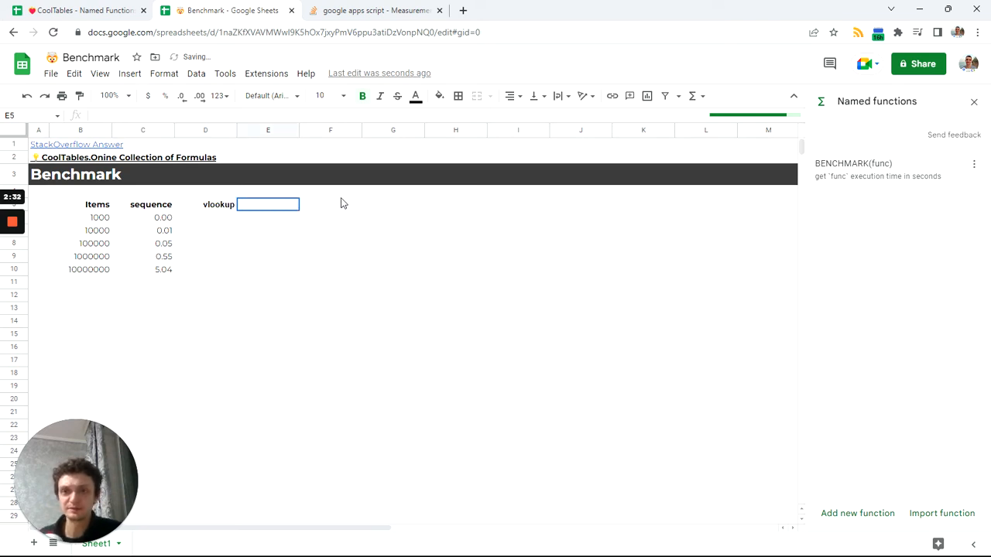
{"action": "left_click", "coordinate": [469, 207], "text": "shift"}
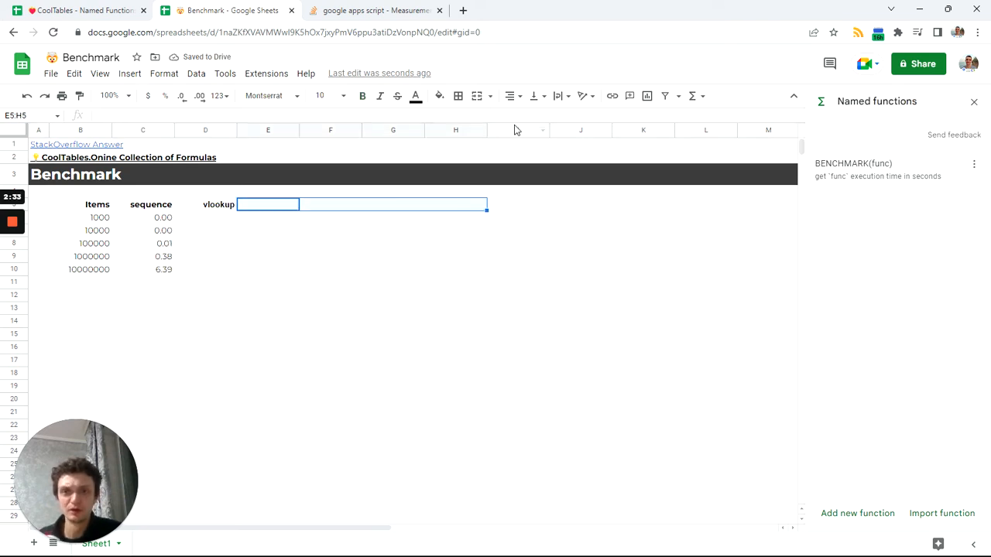
{"action": "key", "text": "Left"}
{"action": "left_click", "coordinate": [79, 98]}
{"action": "left_click_drag", "start_coordinate": [282, 207], "coordinate": [527, 209]}
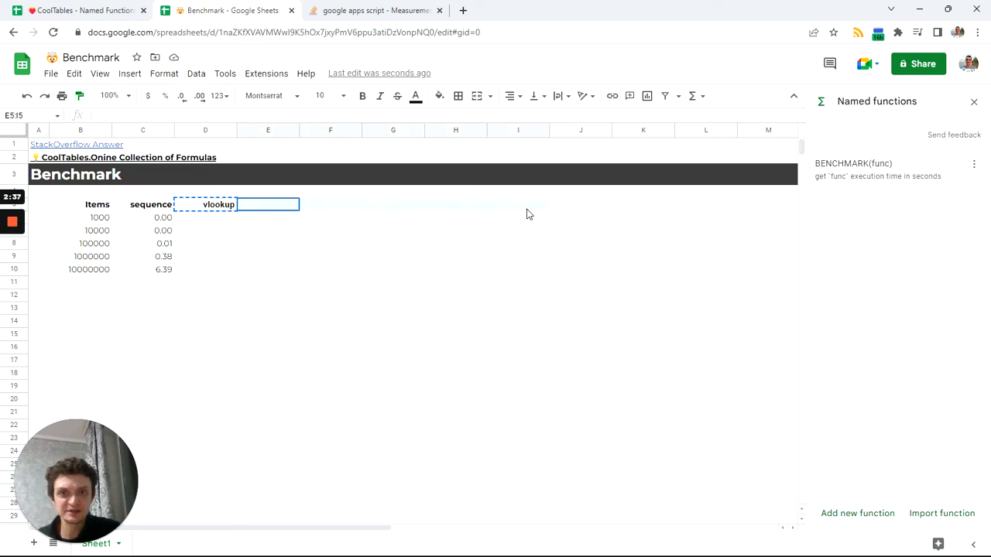
{"action": "left_click", "coordinate": [224, 221]}
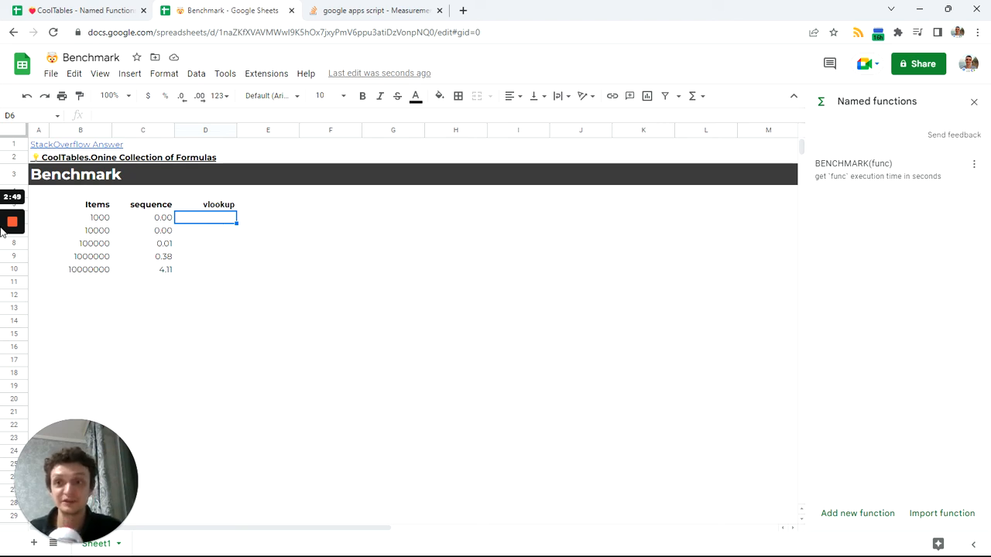
{"action": "mouse_move", "coordinate": [3, 248]}
{"action": "left_click", "coordinate": [11, 273]}
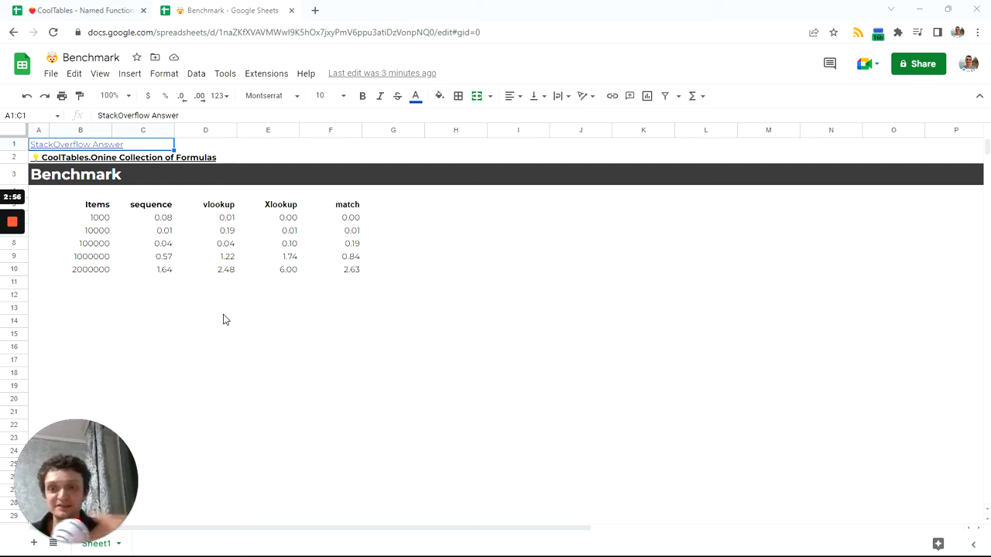
Examine the last item count in B10 and the sequence, vlookup, Xlookup and match benchmark formulas with their execution times
{"action": "left_click", "coordinate": [83, 276]}
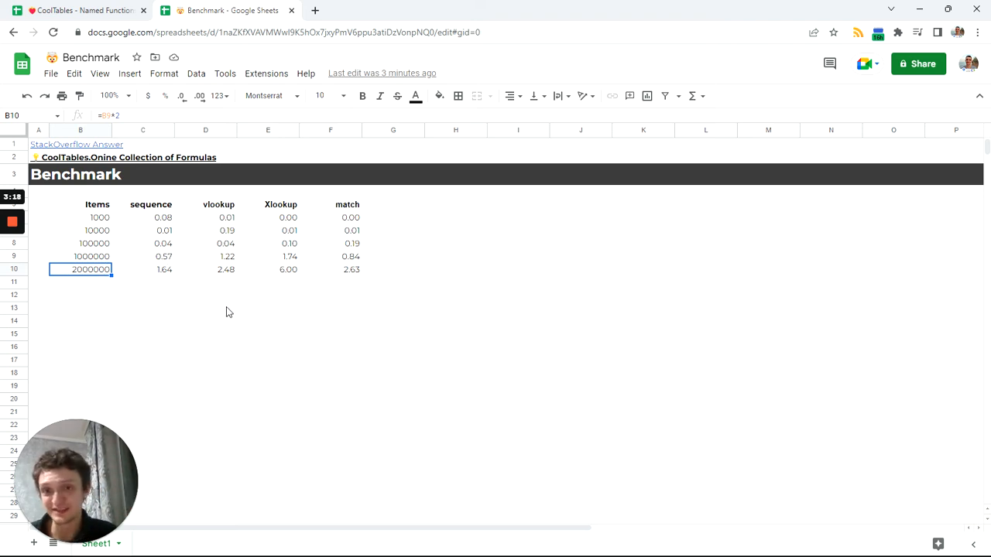
{"action": "left_click", "coordinate": [223, 224]}
{"action": "left_click", "coordinate": [284, 223]}
{"action": "left_click", "coordinate": [350, 224]}
{"action": "left_click_drag", "start_coordinate": [147, 219], "coordinate": [150, 273]}
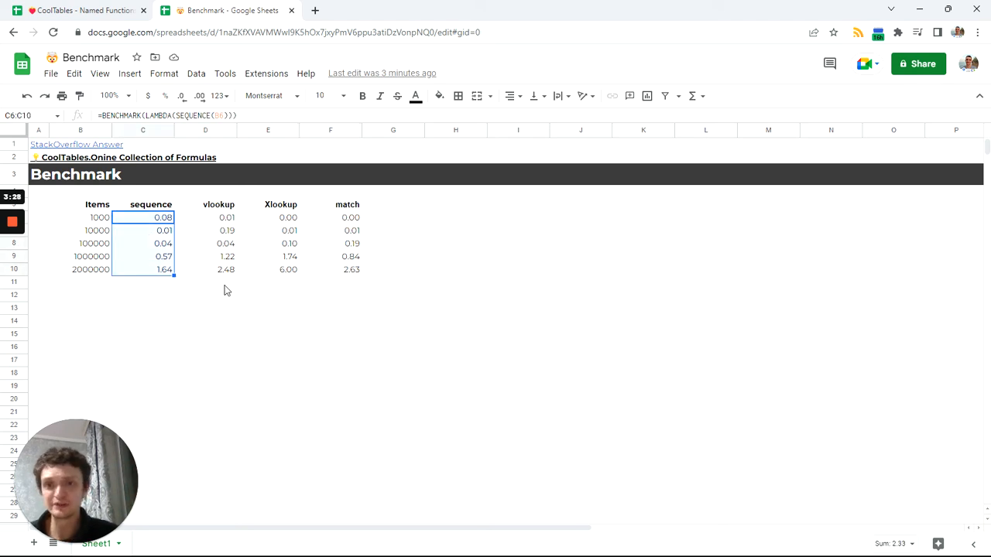
{"action": "left_click", "coordinate": [283, 221]}
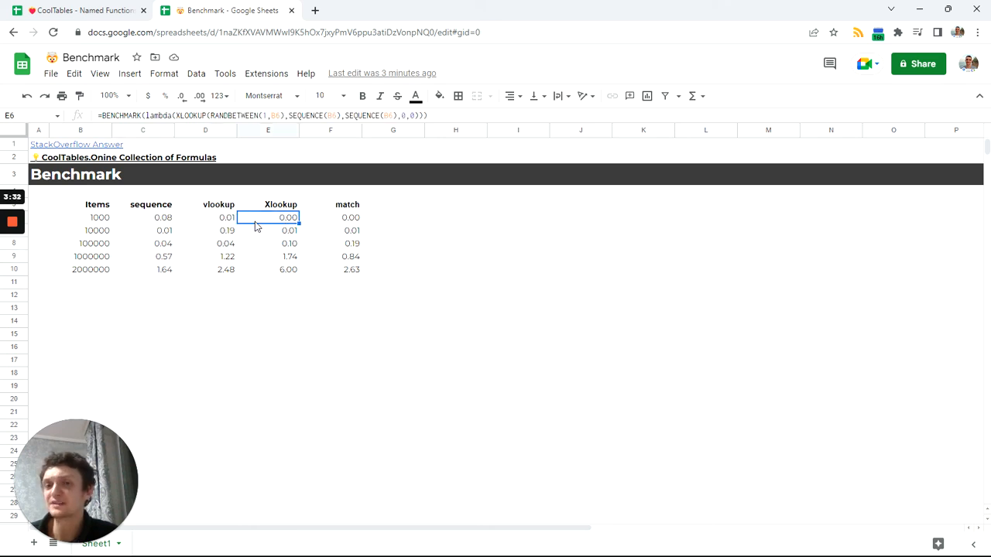
{"action": "left_click", "coordinate": [225, 223]}
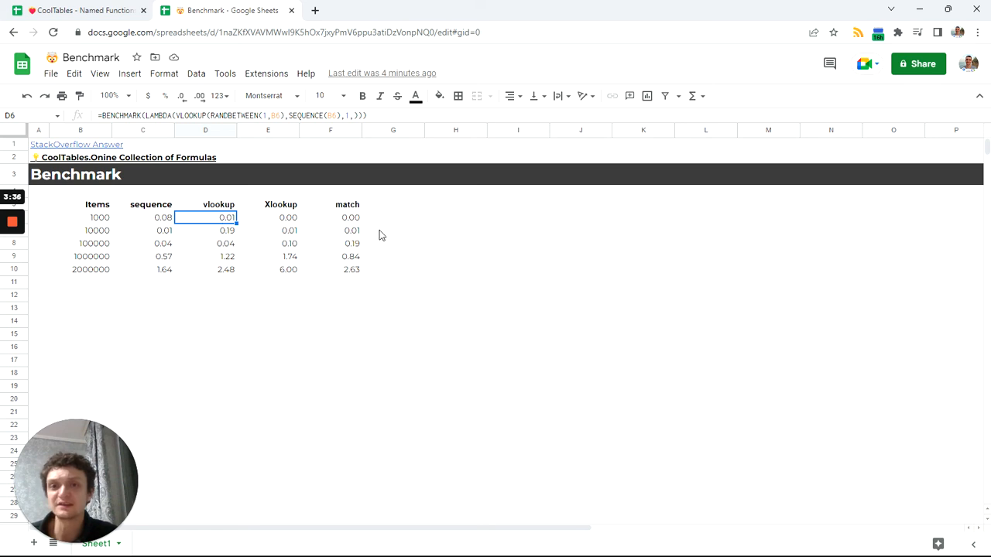
{"action": "left_click", "coordinate": [353, 223]}
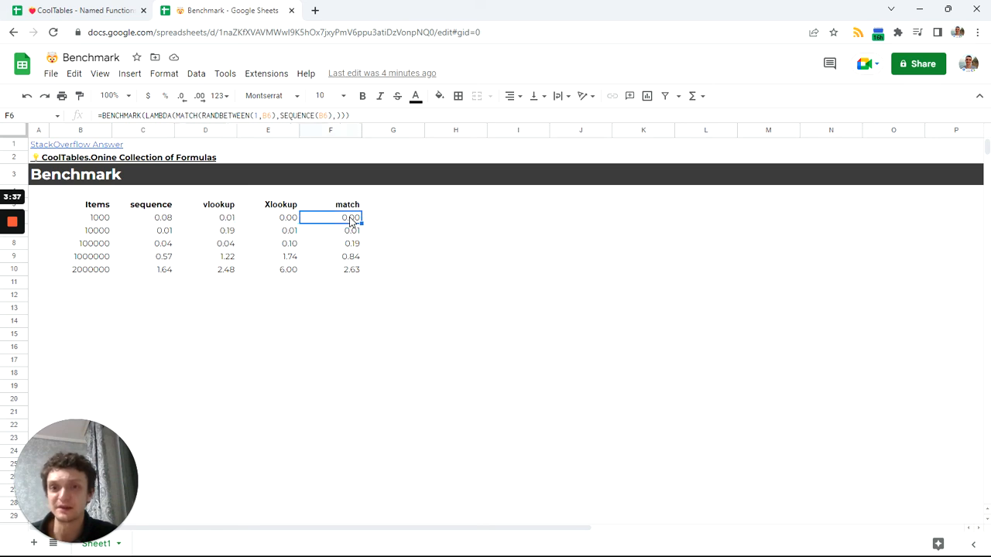
{"action": "left_click", "coordinate": [275, 207]}
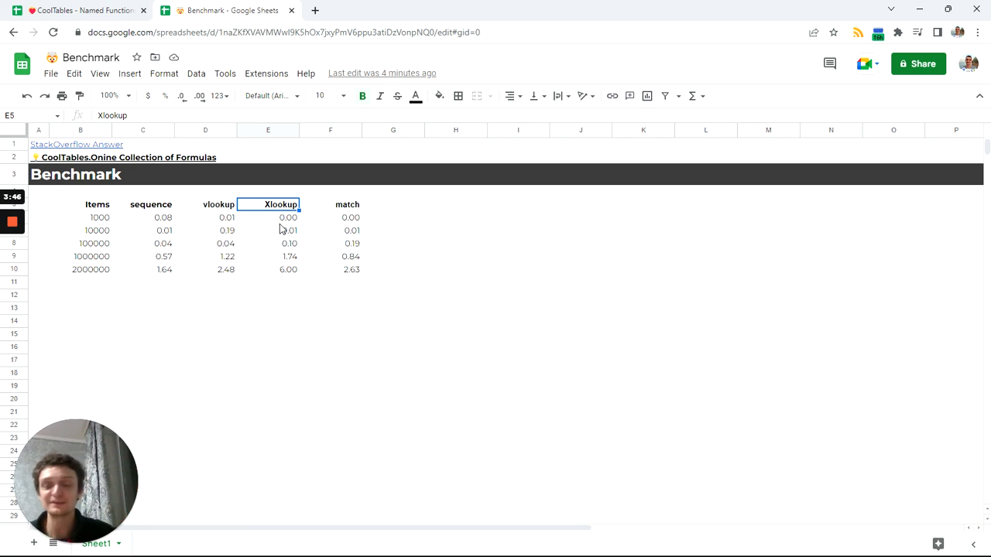
{"action": "left_click_drag", "start_coordinate": [272, 207], "coordinate": [273, 271]}
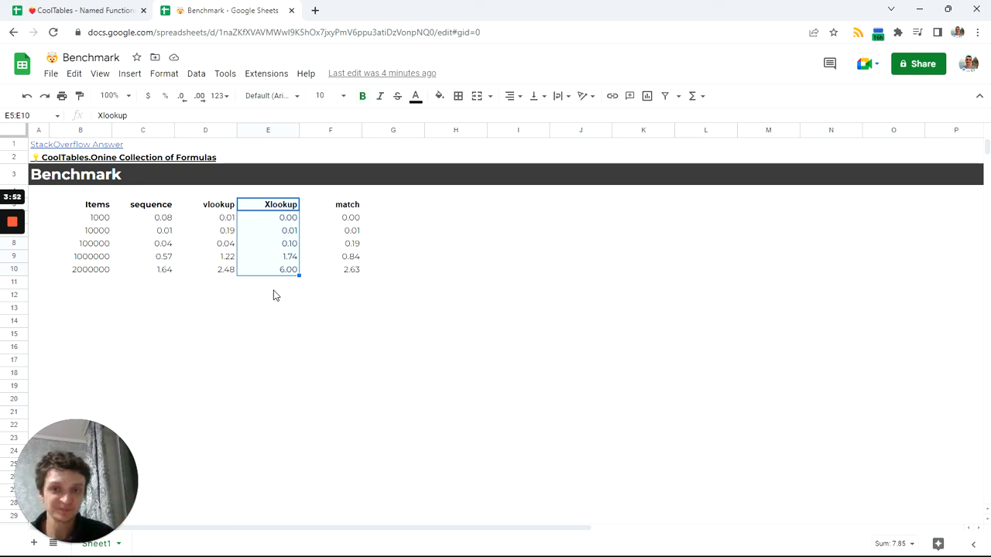
{"action": "left_click", "coordinate": [251, 308]}
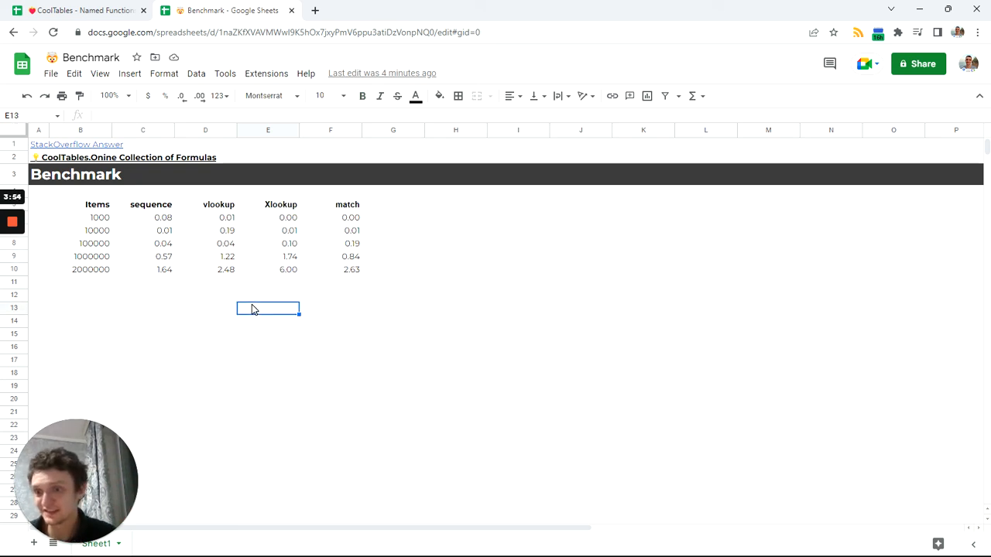